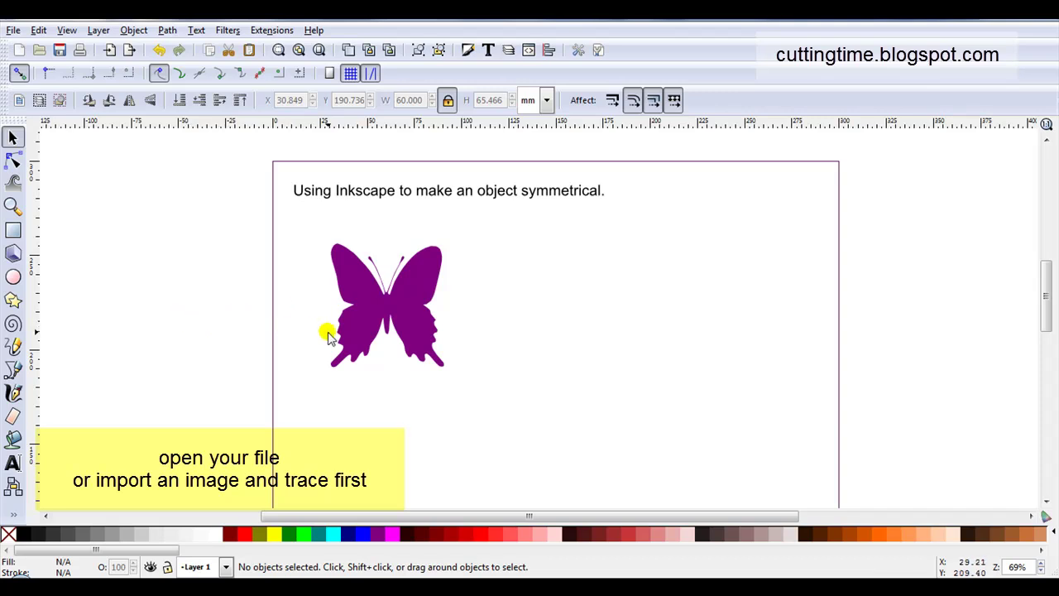
# - Move the purple butterfly to X 77.416, Y 193.285 on the page, then deselect it
pyautogui.scroll(3, 323, 329)
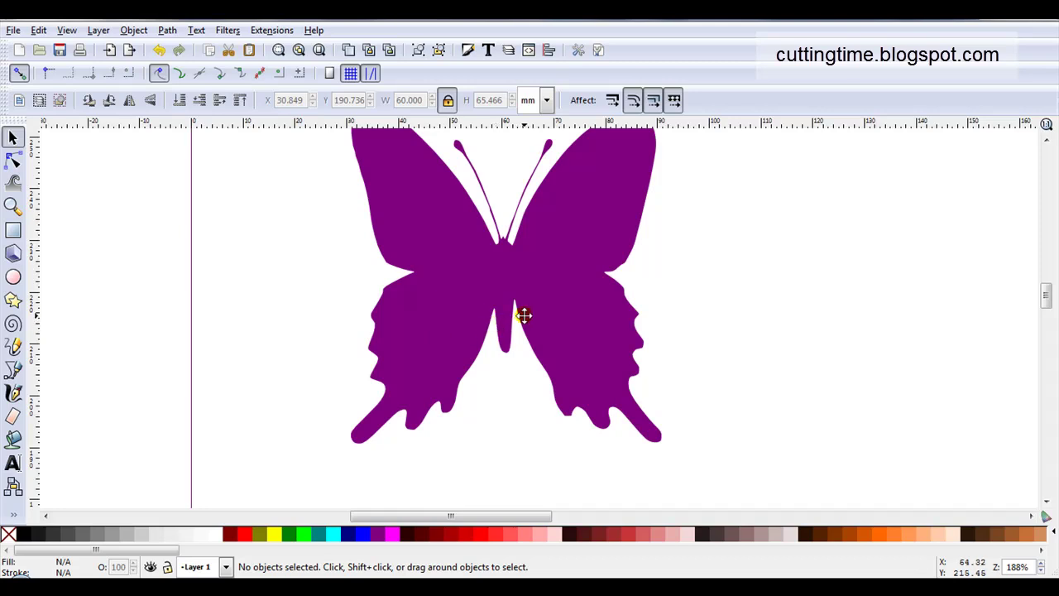
pyautogui.moveTo(475, 284); pyautogui.dragTo(488, 346)
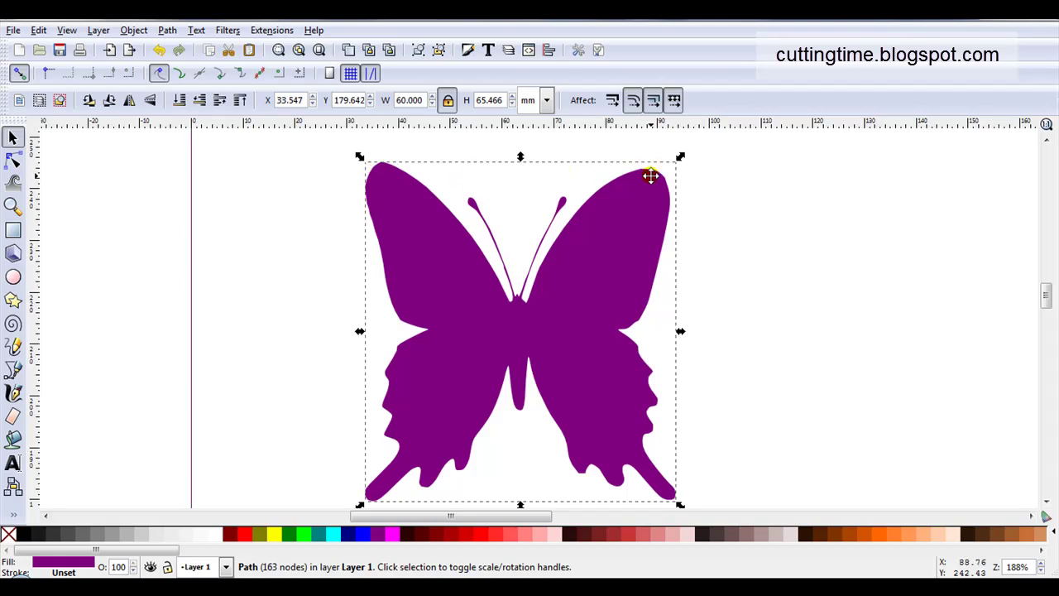
pyautogui.scroll(-1, 489, 205)
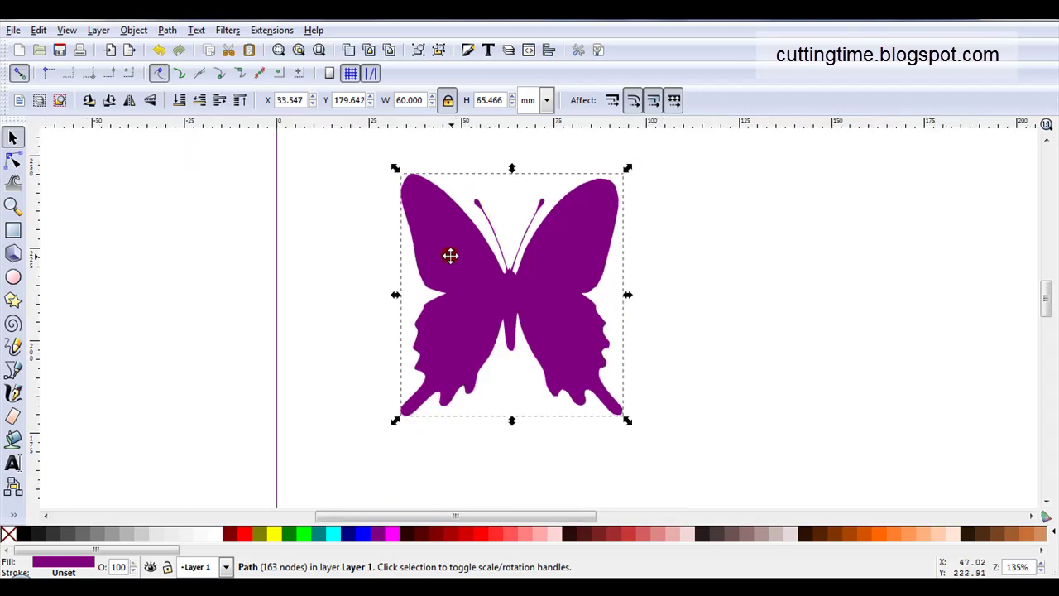
pyautogui.moveTo(449, 253); pyautogui.dragTo(432, 252)
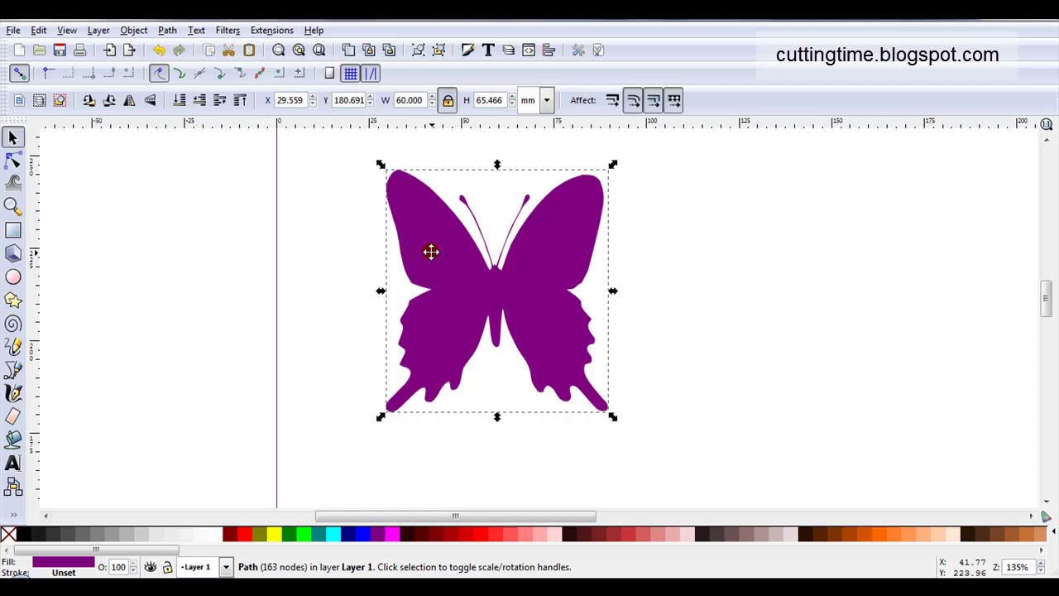
pyautogui.click(329, 275)
pyautogui.hotkey('ctrl', 'z')
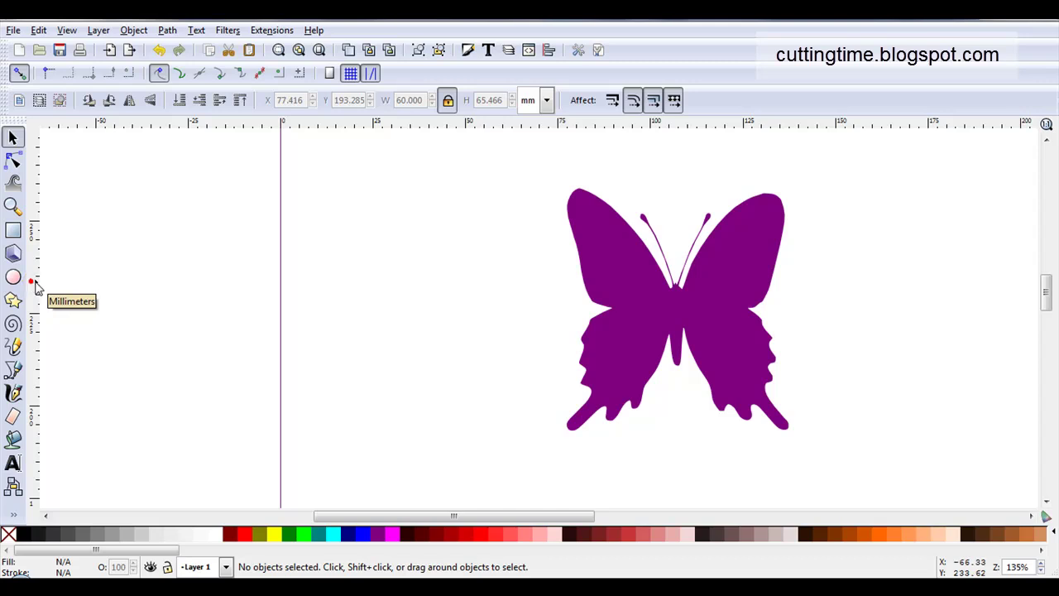
# - Drop a vertical guide from the left ruler onto the butterfly's centre line and enable Snap to guides
pyautogui.moveTo(31, 283); pyautogui.dragTo(677, 306)
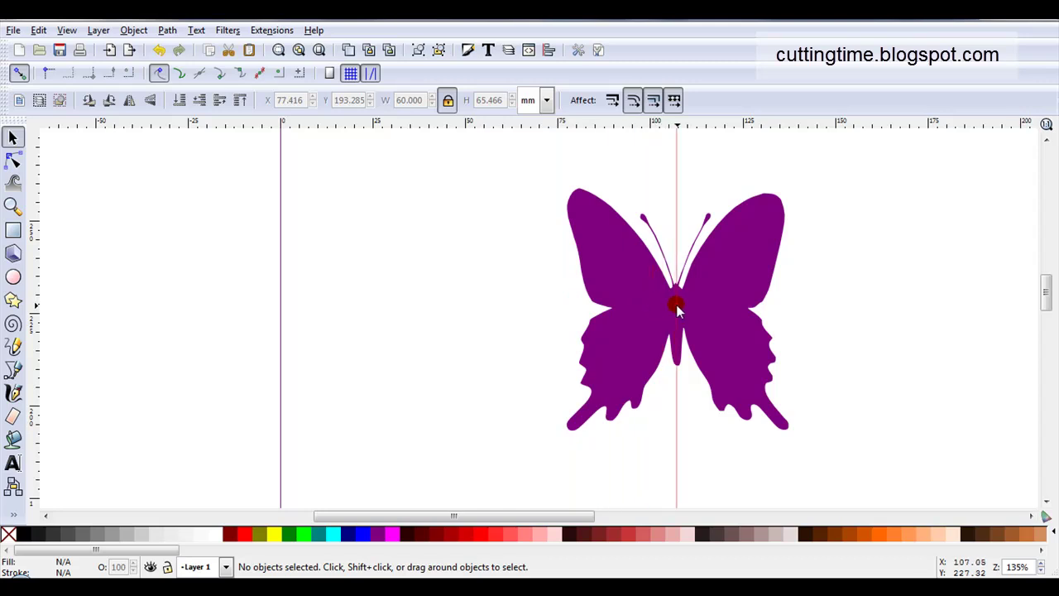
pyautogui.moveTo(676, 305); pyautogui.dragTo(676, 305)
pyautogui.click(374, 74)
pyautogui.doubleClick(729, 313)
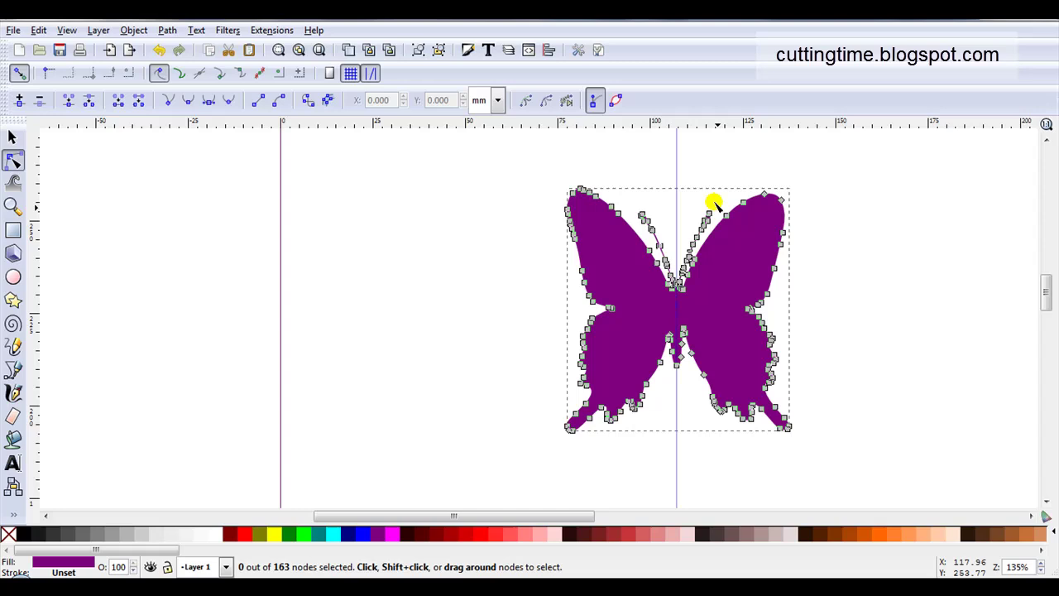
pyautogui.scroll(2, 674, 185)
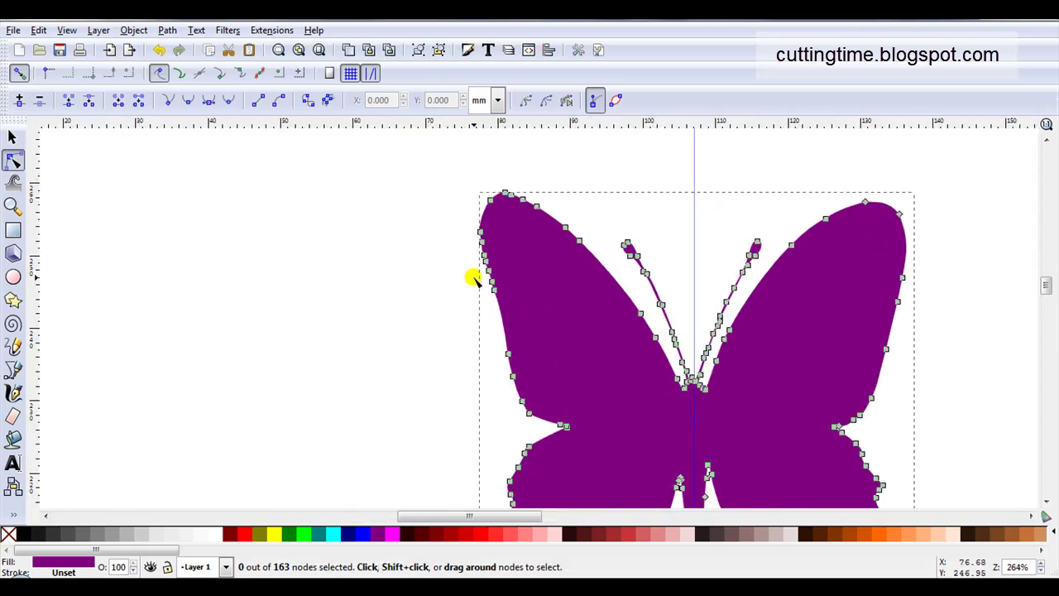
pyautogui.scroll(-2, 459, 273)
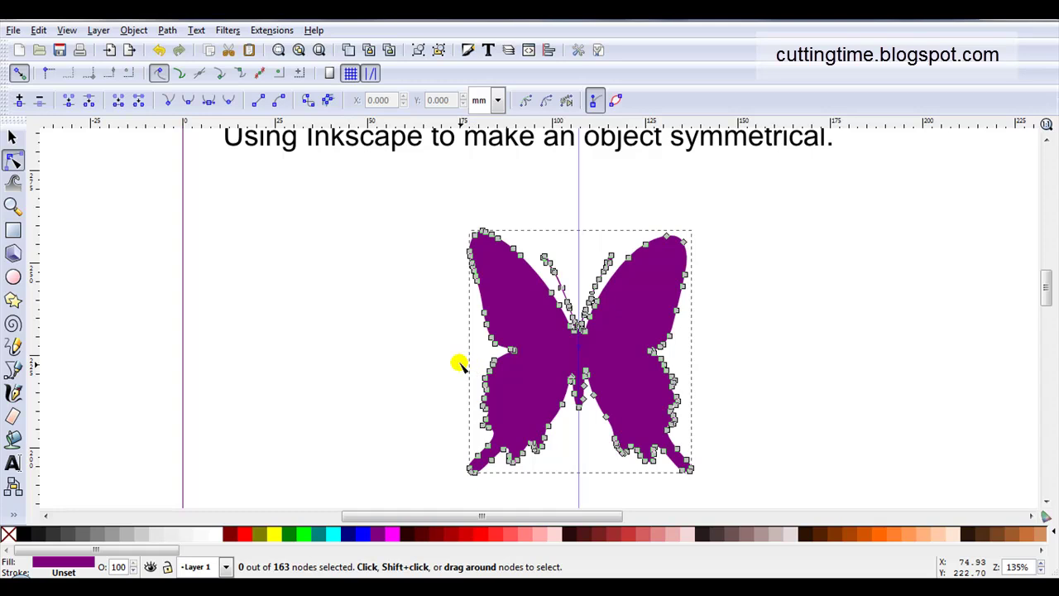
pyautogui.click(430, 322)
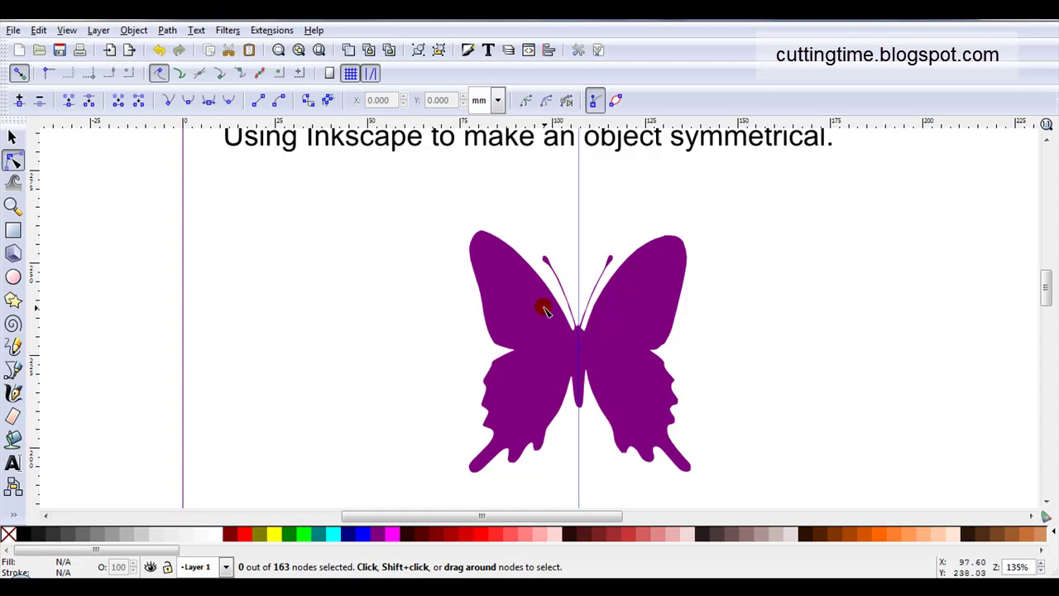
# - Draw a 36.313 × 78.502 mm rectangle over the right half, snap it to the guide, and select both
pyautogui.click(14, 231)
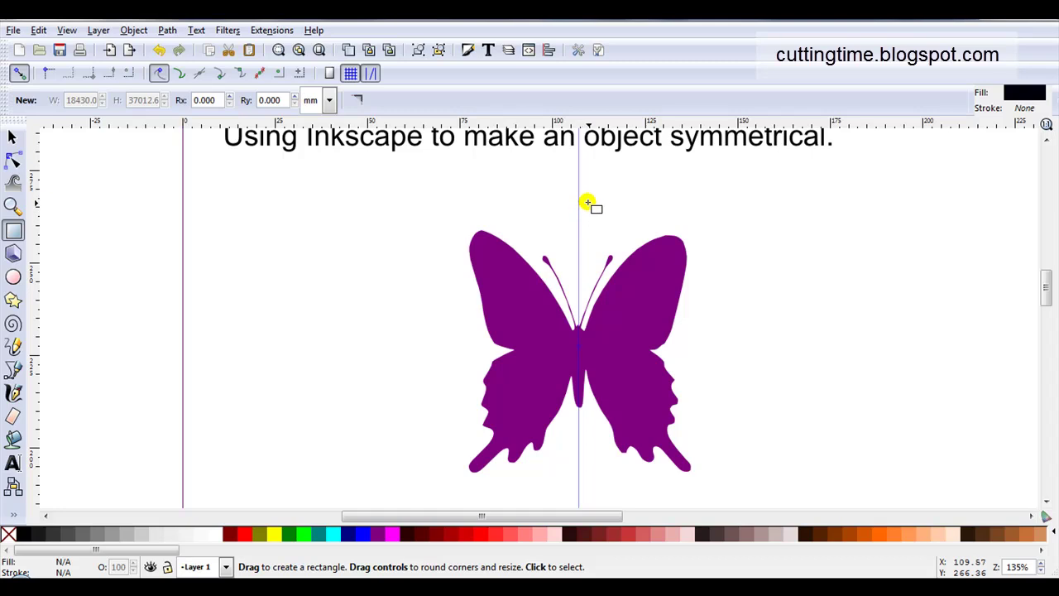
pyautogui.moveTo(587, 203); pyautogui.dragTo(722, 492)
pyautogui.click(13, 137)
pyautogui.moveTo(646, 298); pyautogui.dragTo(646, 297)
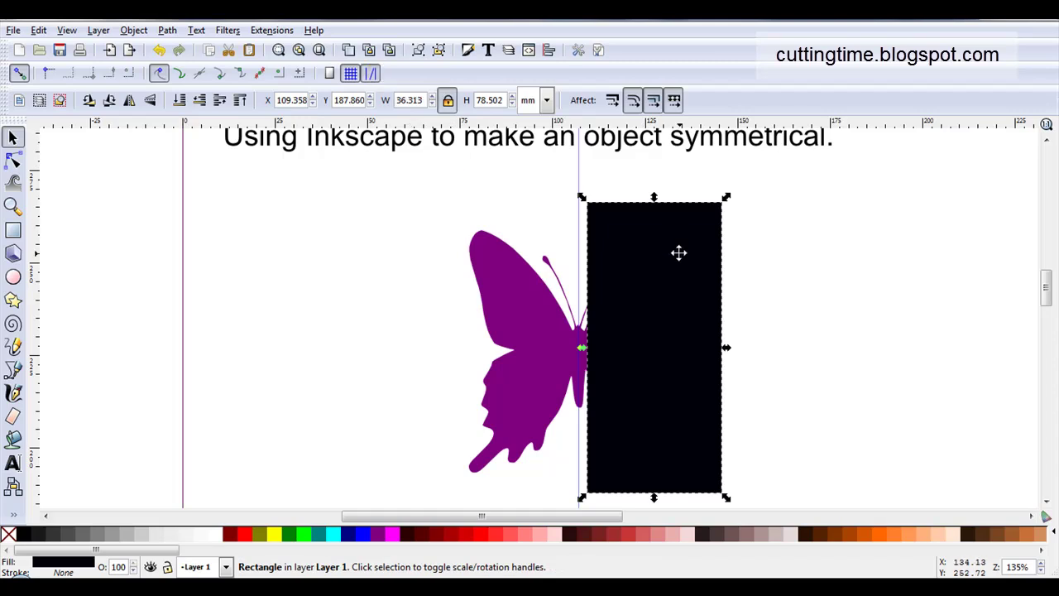
pyautogui.moveTo(678, 252); pyautogui.dragTo(673, 254)
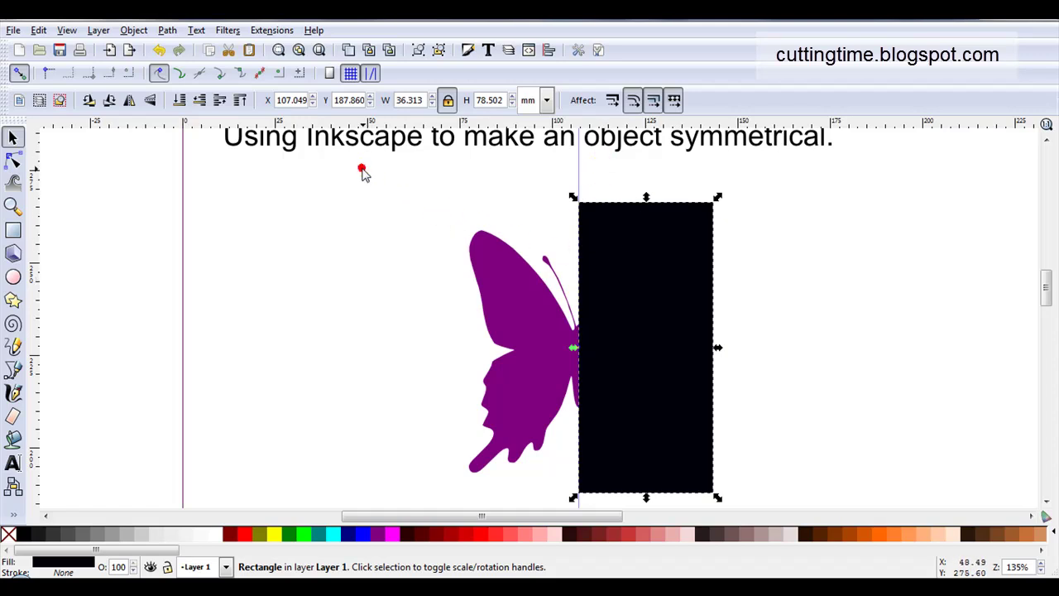
pyautogui.moveTo(361, 169); pyautogui.dragTo(770, 502)
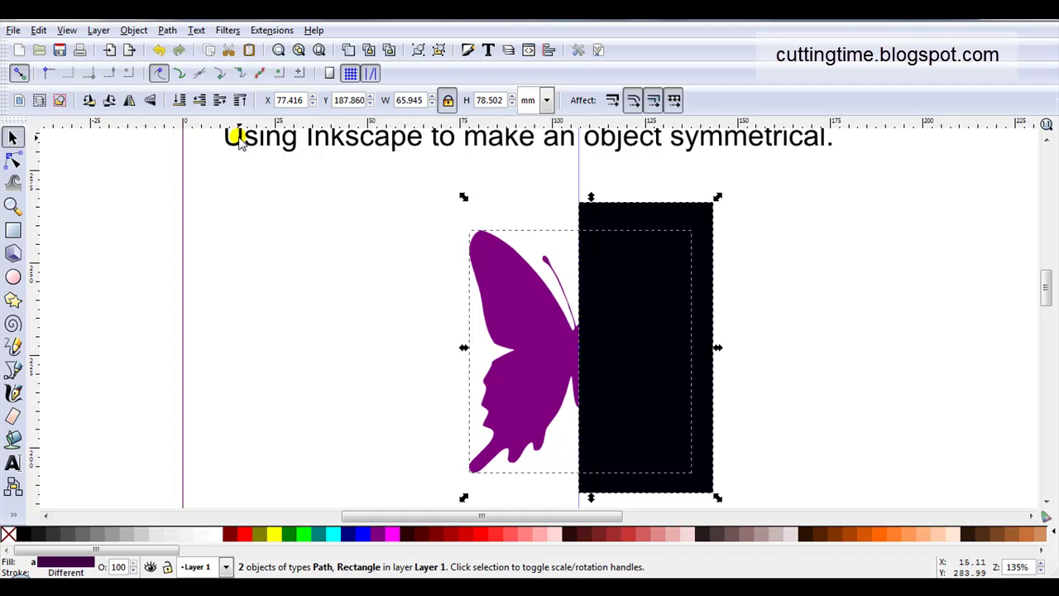
# - Apply Path > Difference to cut away the right half, leaving an 84-node left half
pyautogui.click(164, 30)
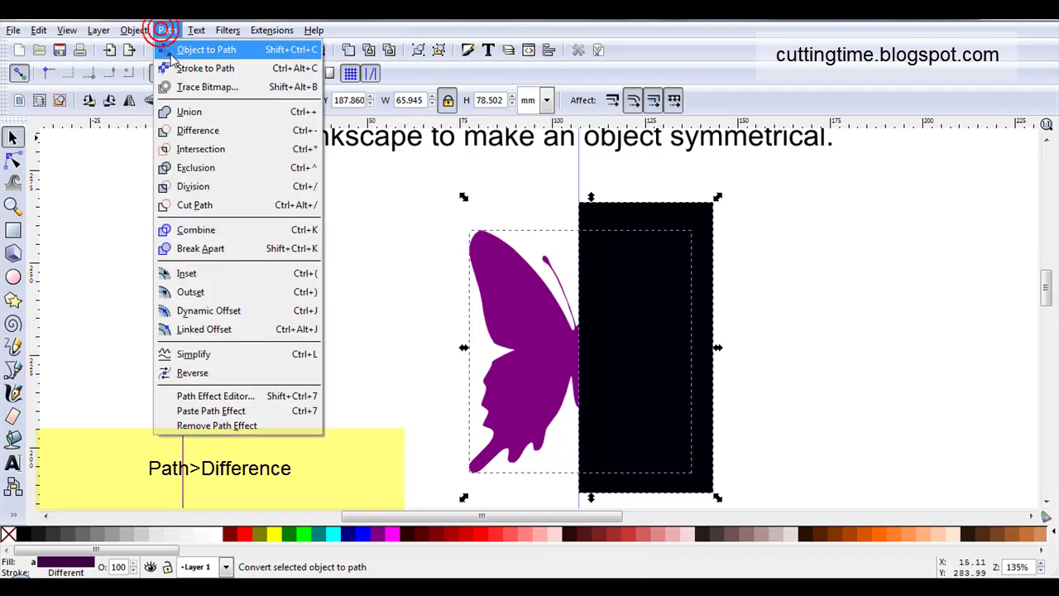
pyautogui.click(208, 132)
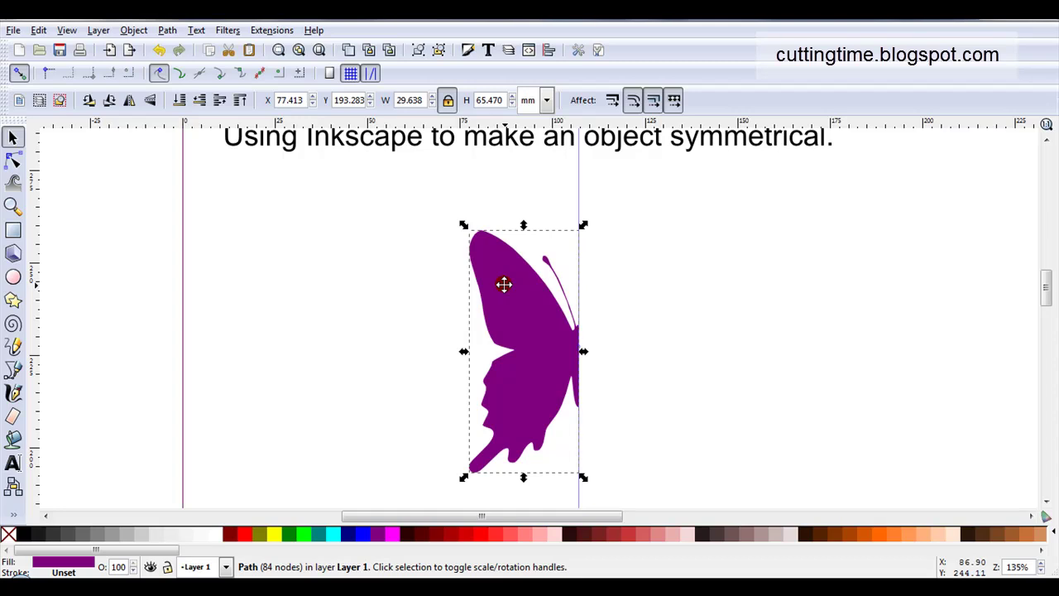
# - Delete the excess nodes along the half-butterfly's antenna and cut-edge curve
pyautogui.doubleClick(505, 289)
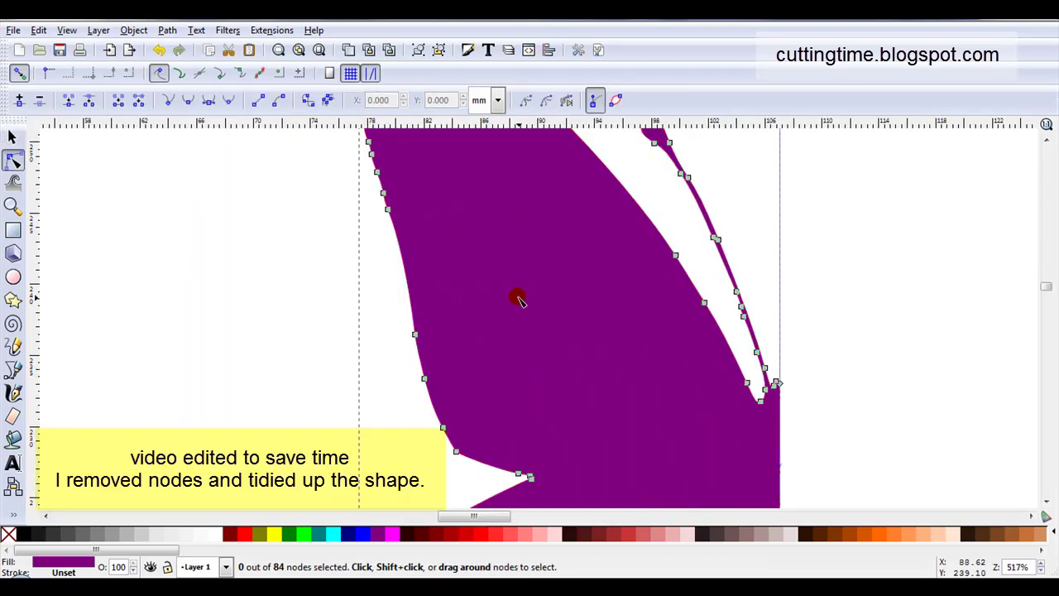
pyautogui.scroll(-2, 513, 298)
pyautogui.scroll(1, 414, 207)
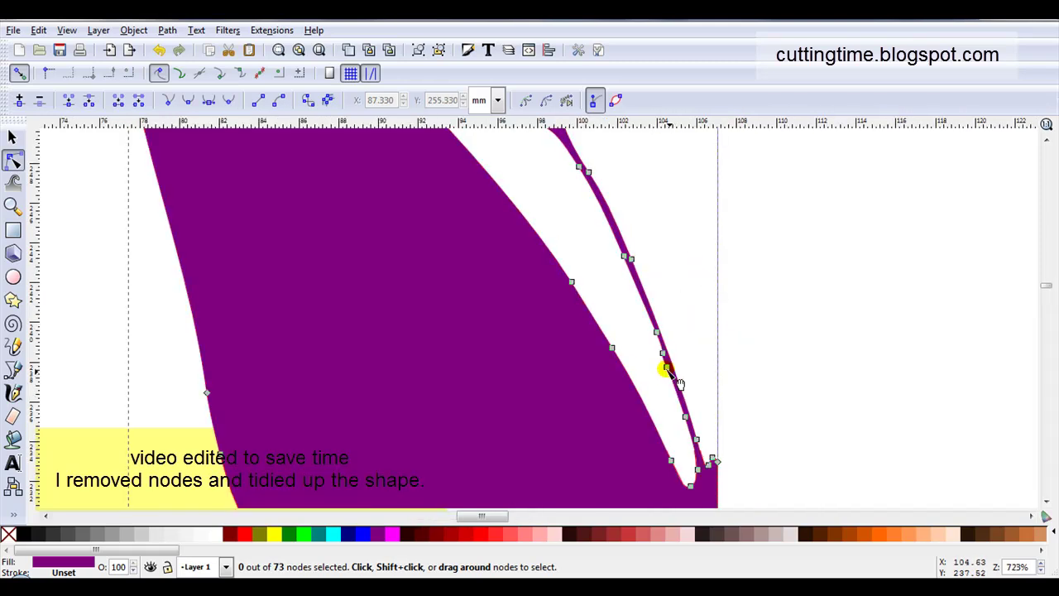
pyautogui.moveTo(640, 327); pyautogui.dragTo(688, 382)
pyautogui.press('Delete')
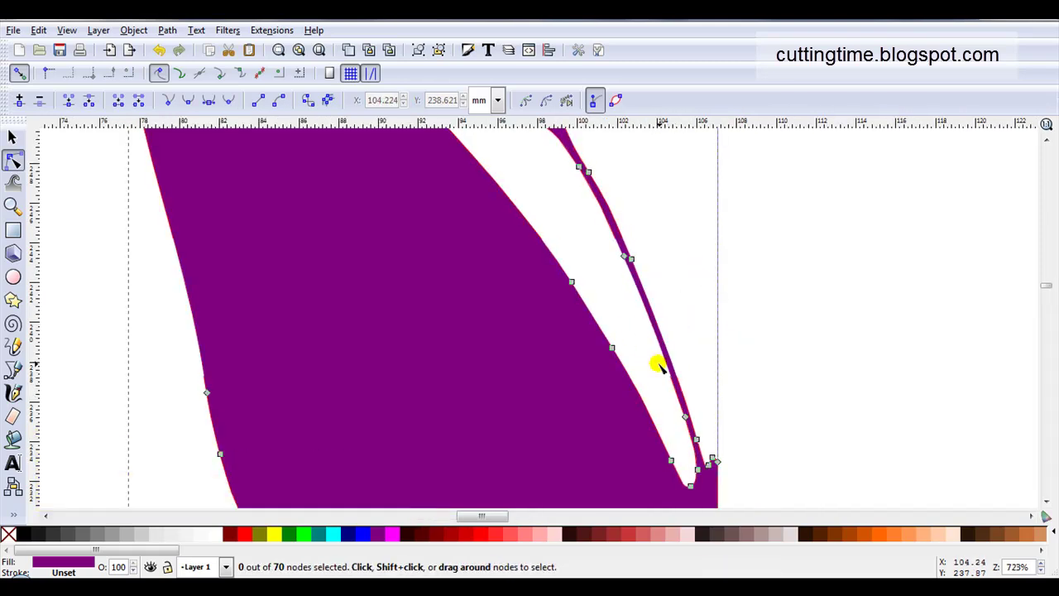
pyautogui.click(685, 417)
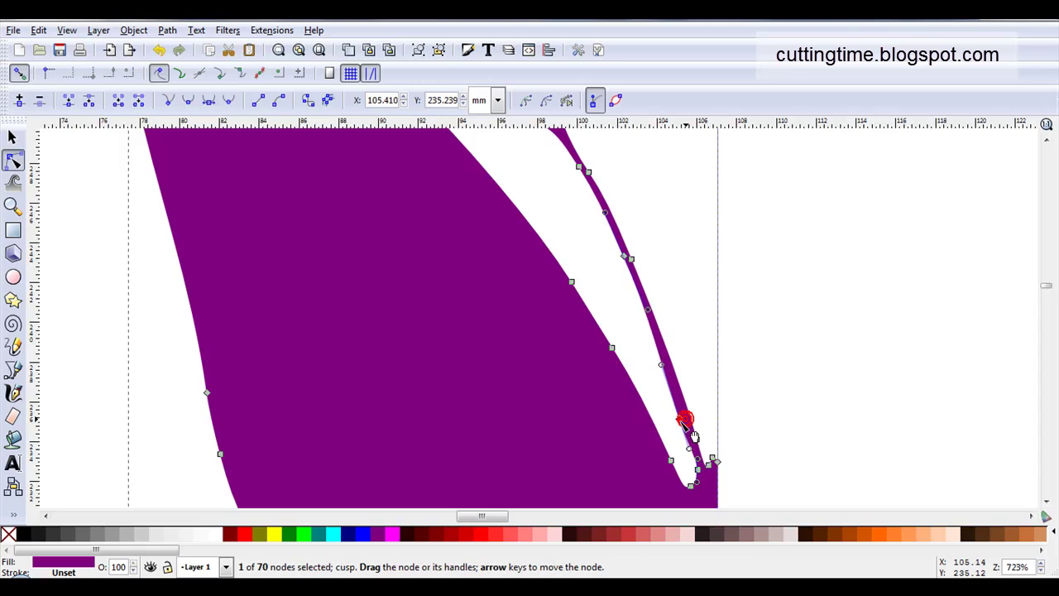
pyautogui.press('Delete')
pyautogui.click(626, 256)
pyautogui.press('Delete')
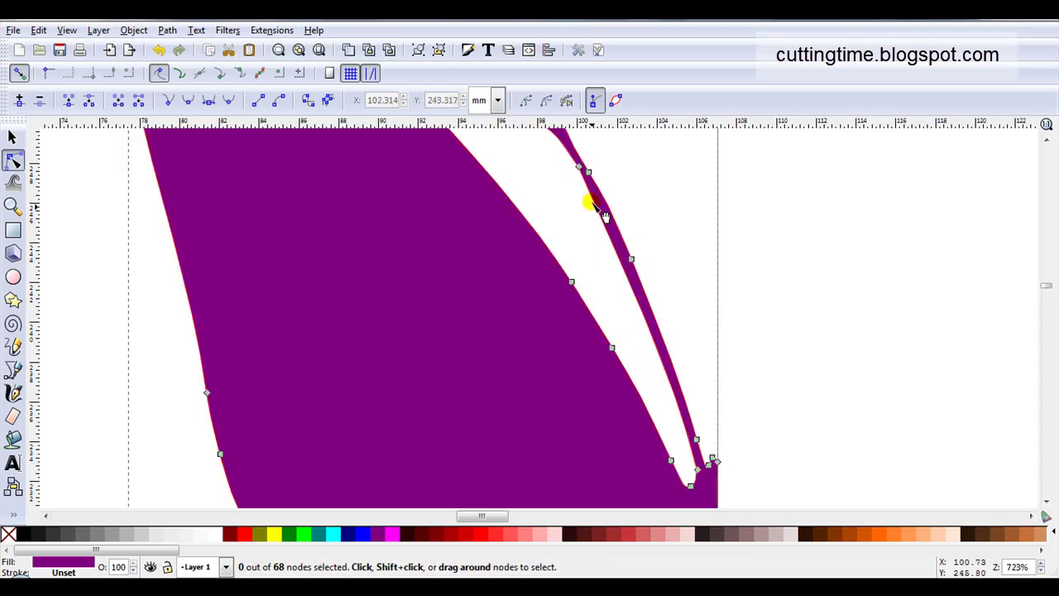
# - Delete the stray sliver node, leaving a 39-node 29.636 × 65.340 mm half, and select it
pyautogui.click(578, 168)
pyautogui.press('Delete')
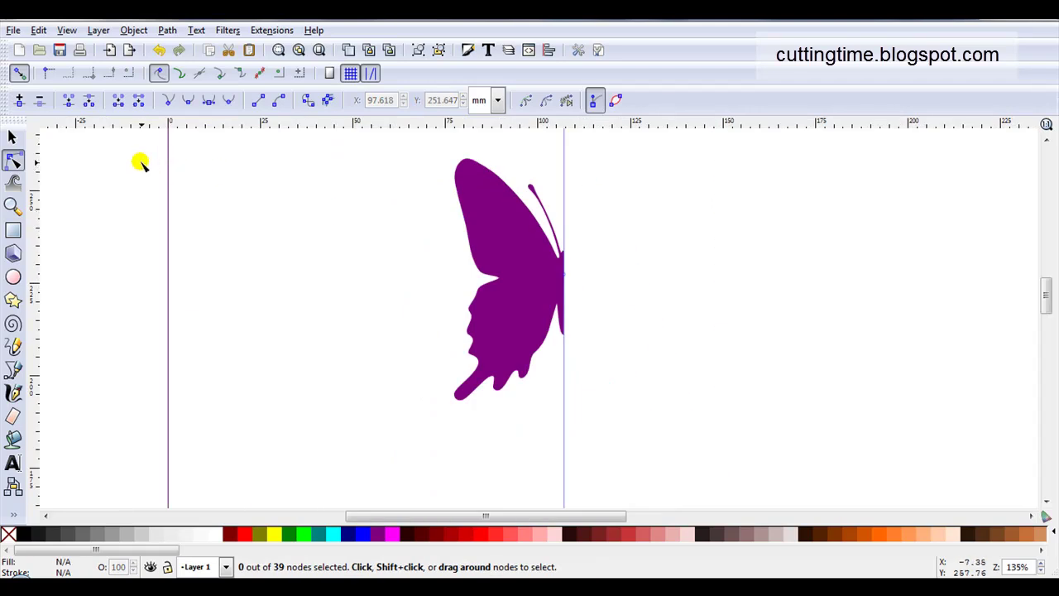
pyautogui.click(12, 136)
pyautogui.click(477, 230)
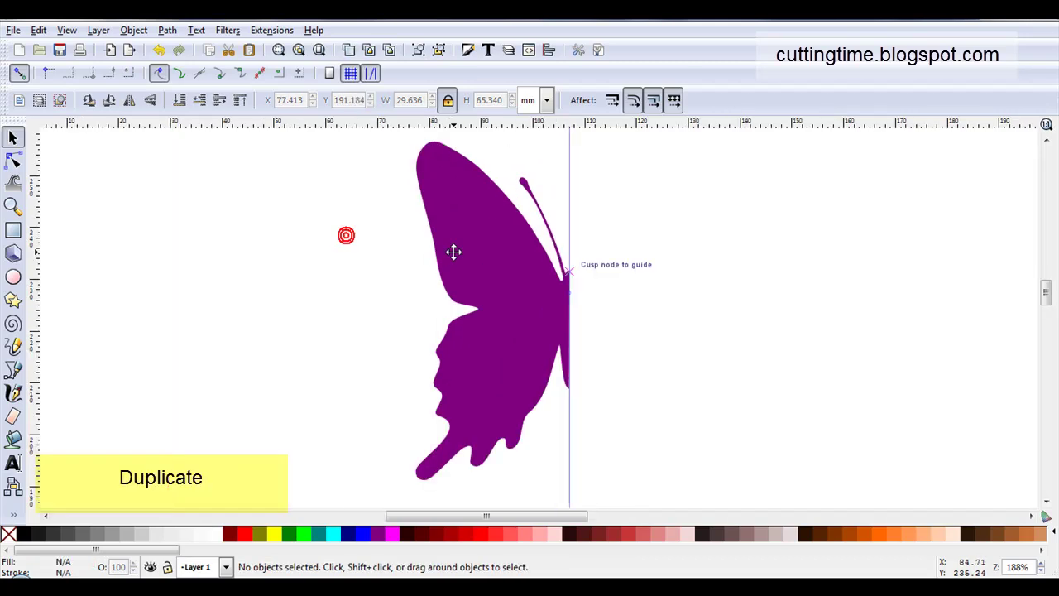
# - Duplicate the half-butterfly, flip the copy horizontally and place it at X 107.049, Y 191.034
pyautogui.click(452, 251)
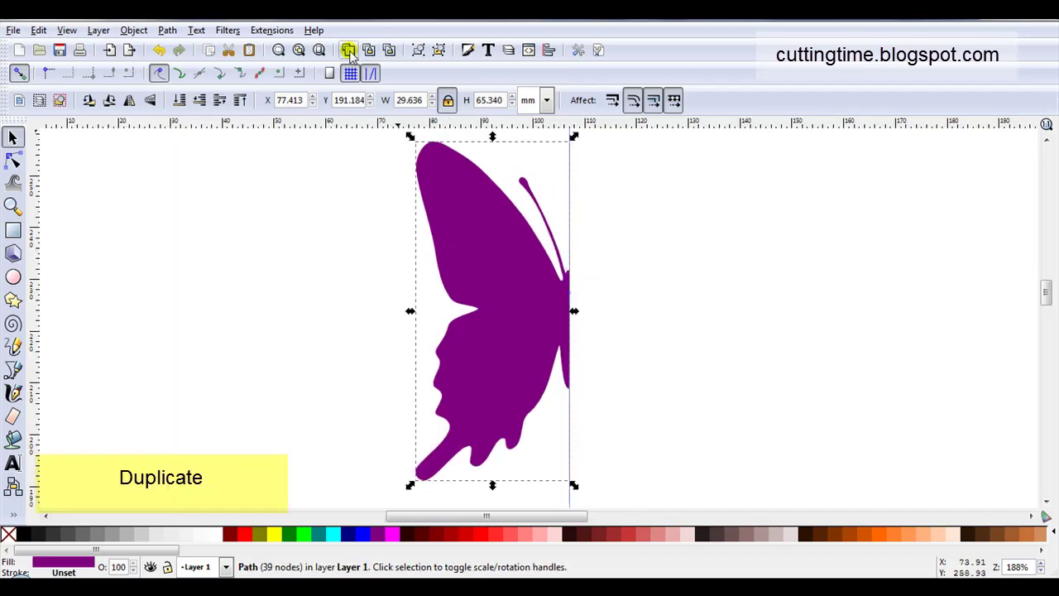
pyautogui.click(130, 102)
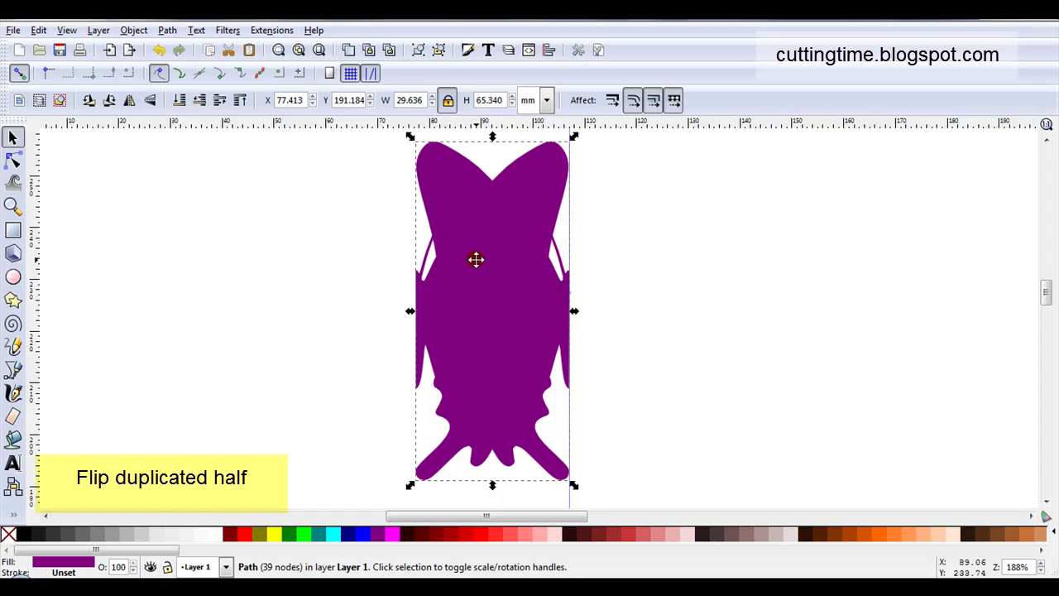
pyautogui.moveTo(475, 260); pyautogui.dragTo(632, 261)
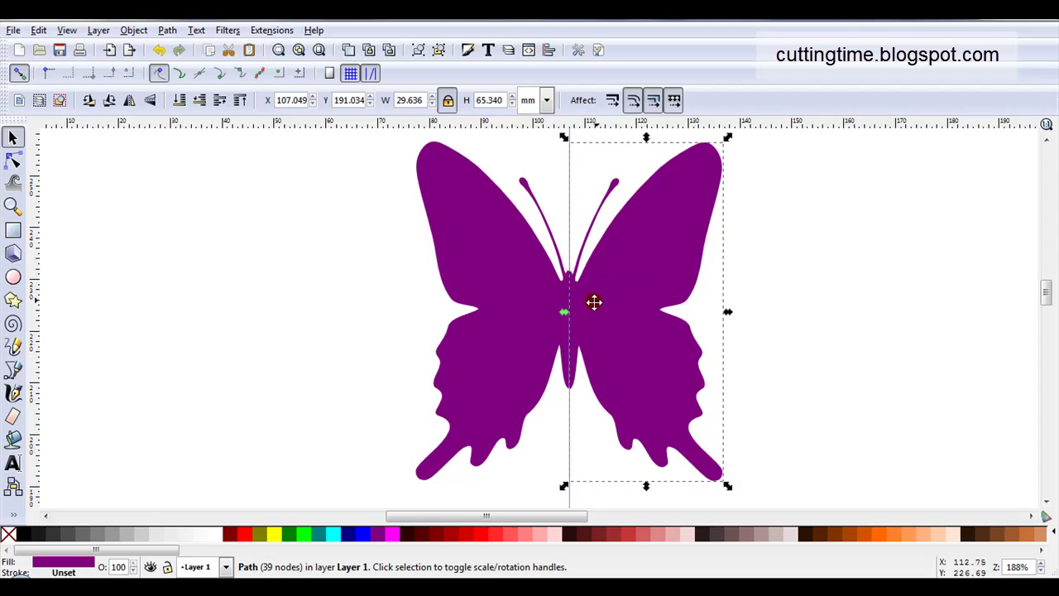
# - Snap the left half's centre cusp onto the vertical guide, moving it to X 77.455, Y 190.984
pyautogui.scroll(4, 577, 359)
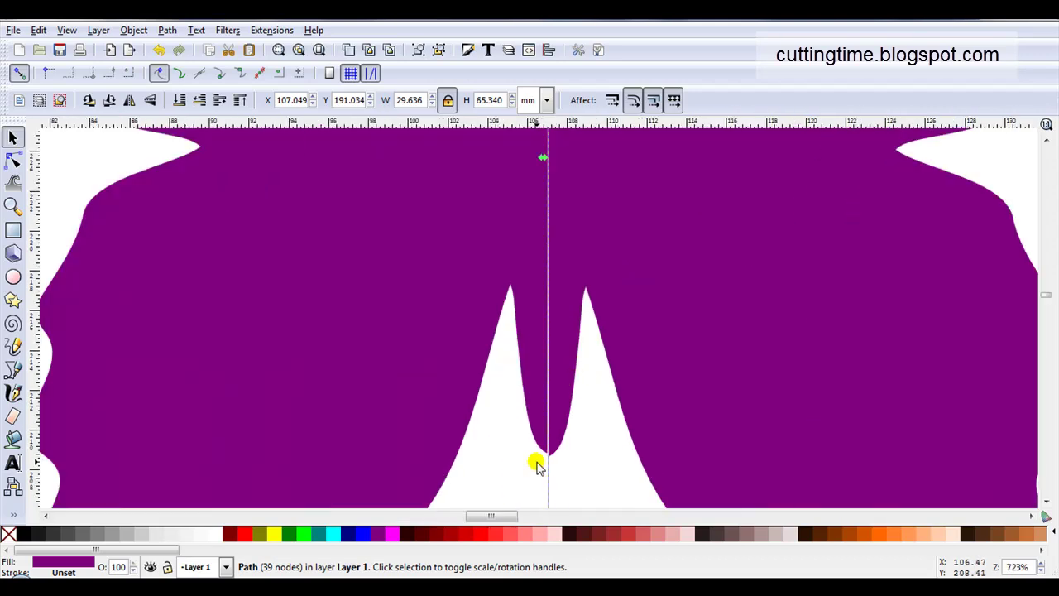
pyautogui.scroll(1, 539, 458)
pyautogui.scroll(2, 549, 459)
pyautogui.click(551, 461)
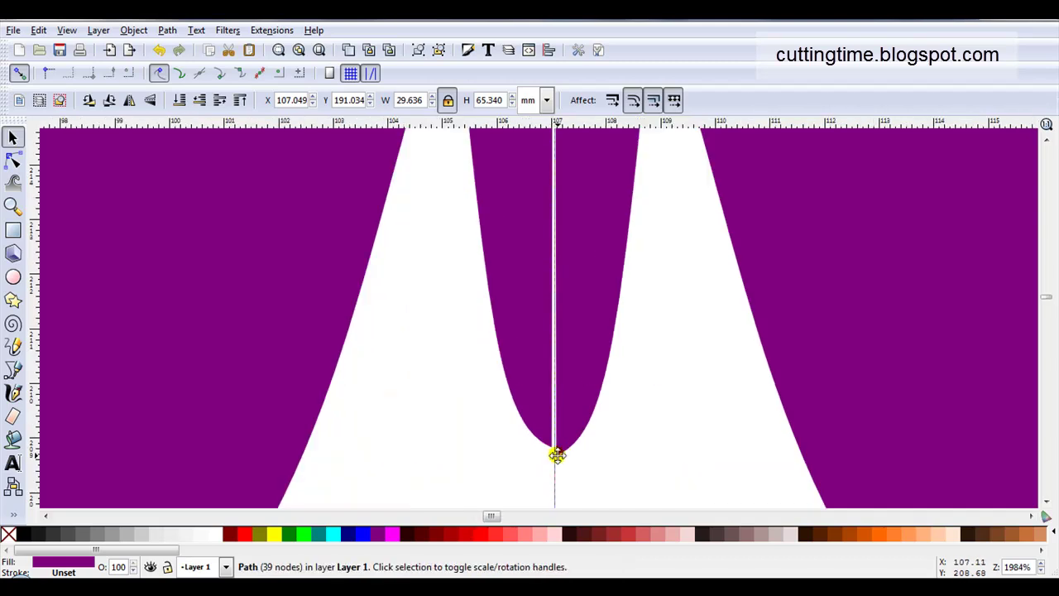
pyautogui.moveTo(572, 434); pyautogui.dragTo(567, 434)
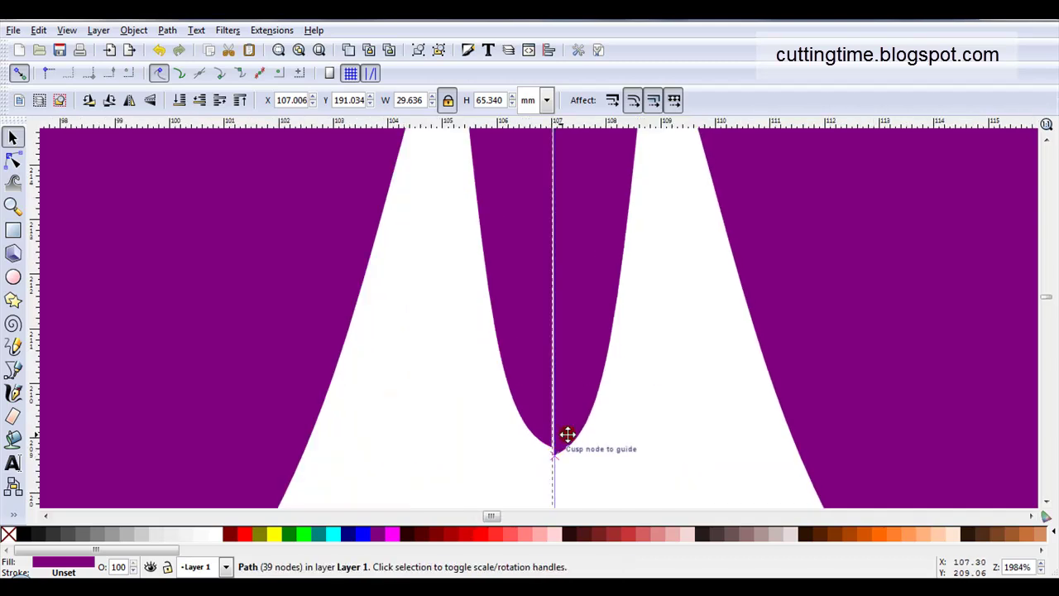
pyautogui.moveTo(518, 392); pyautogui.dragTo(522, 409)
pyautogui.scroll(1, 552, 469)
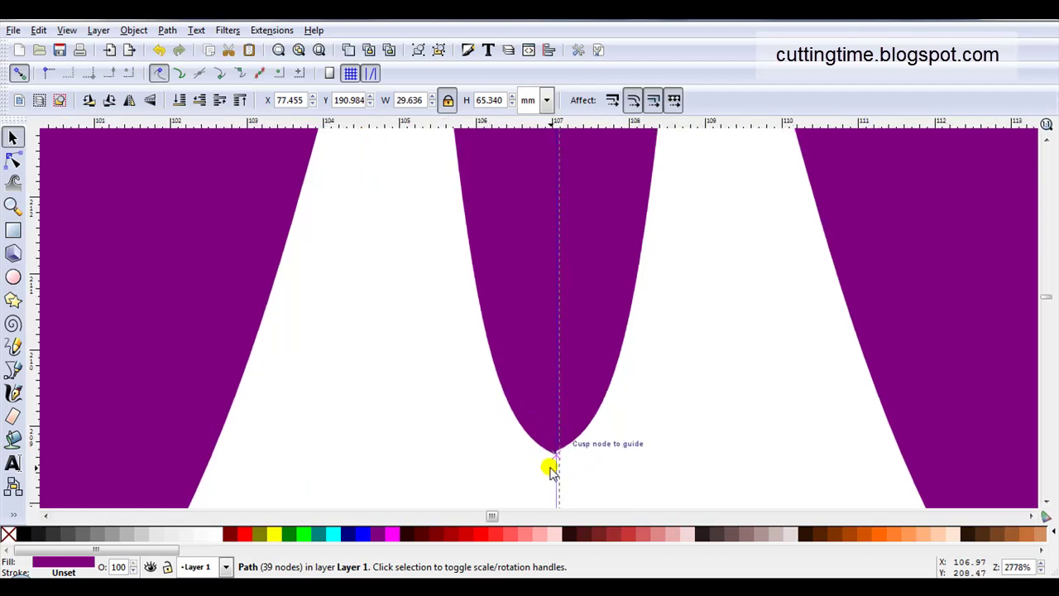
pyautogui.scroll(-1, 580, 447)
pyautogui.scroll(-4, 553, 437)
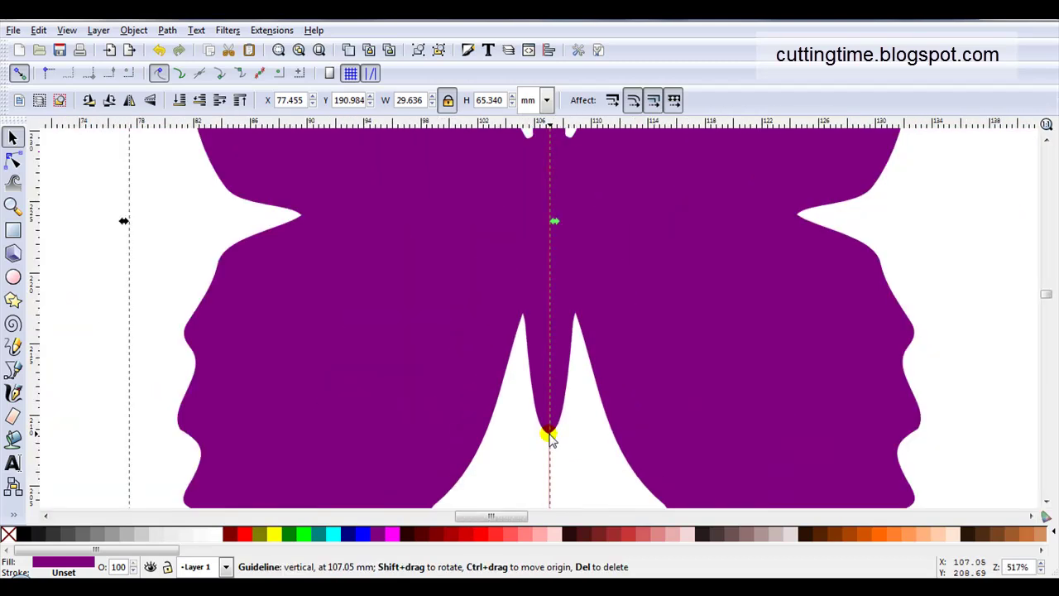
pyautogui.scroll(-3, 551, 435)
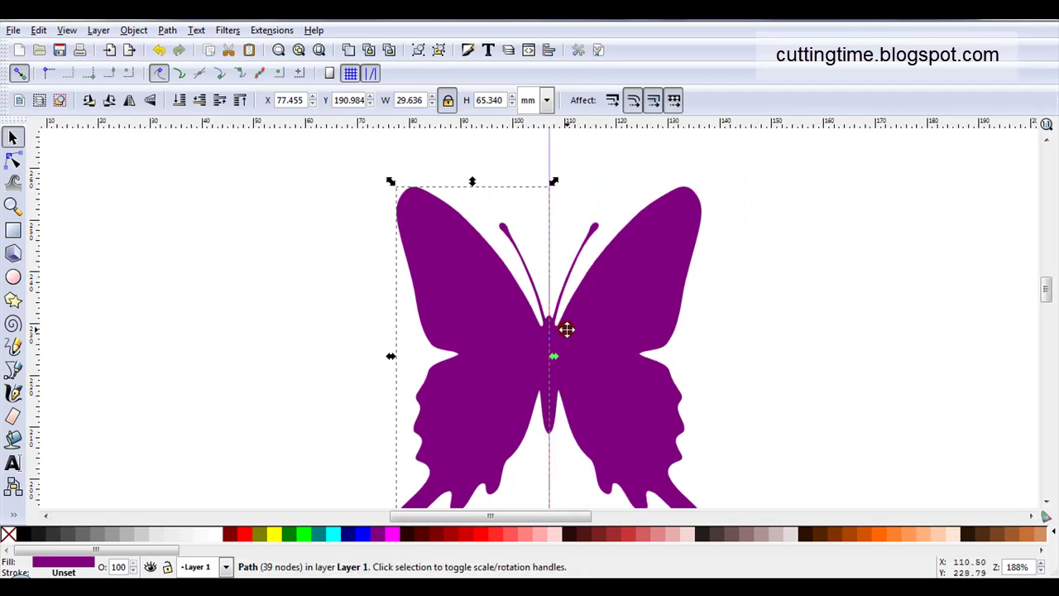
# - Select both halves and align their bottom edges relative to the last selected, at Y 191.034
pyautogui.press('shift')
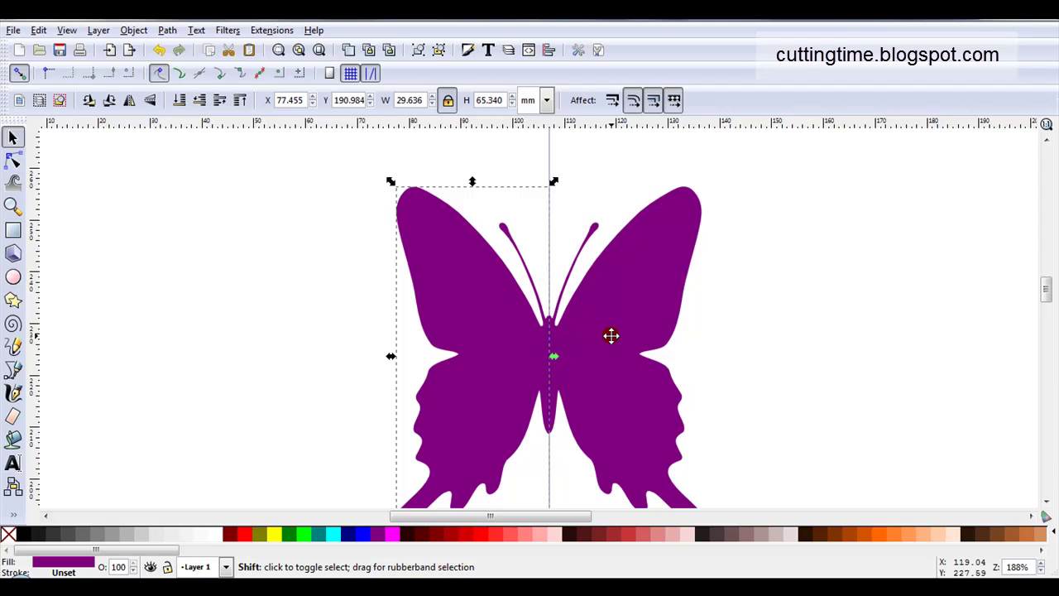
pyautogui.keyDown('shift'); pyautogui.click(611, 335); pyautogui.keyUp('shift')
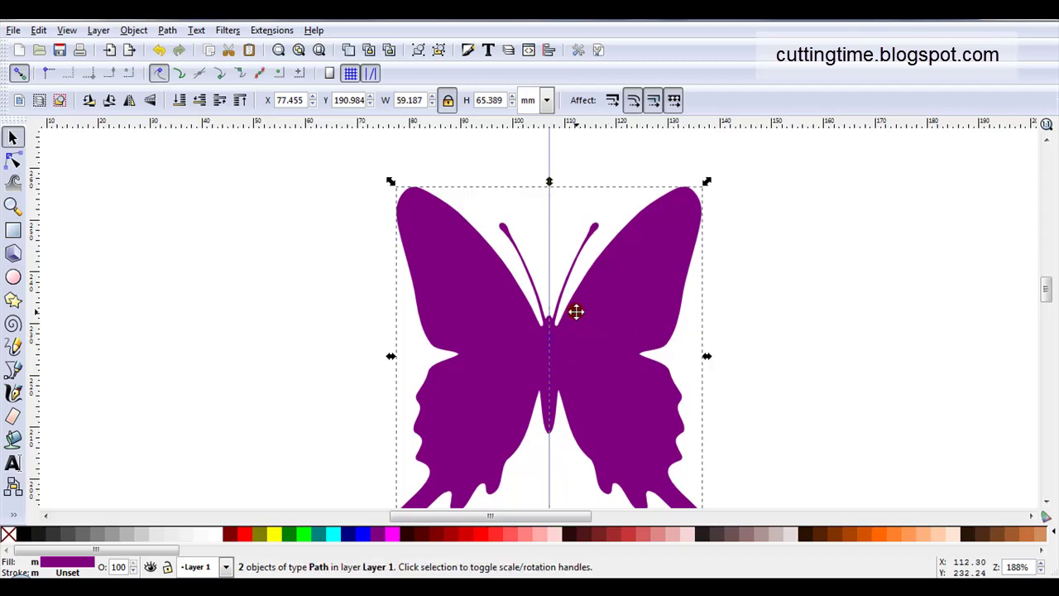
pyautogui.click(548, 51)
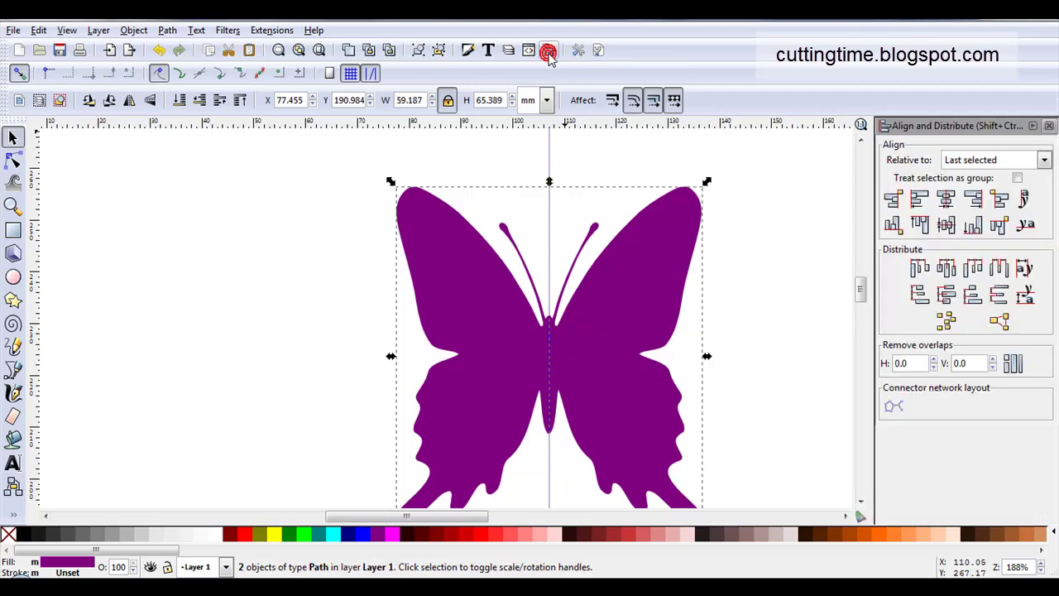
pyautogui.click(973, 225)
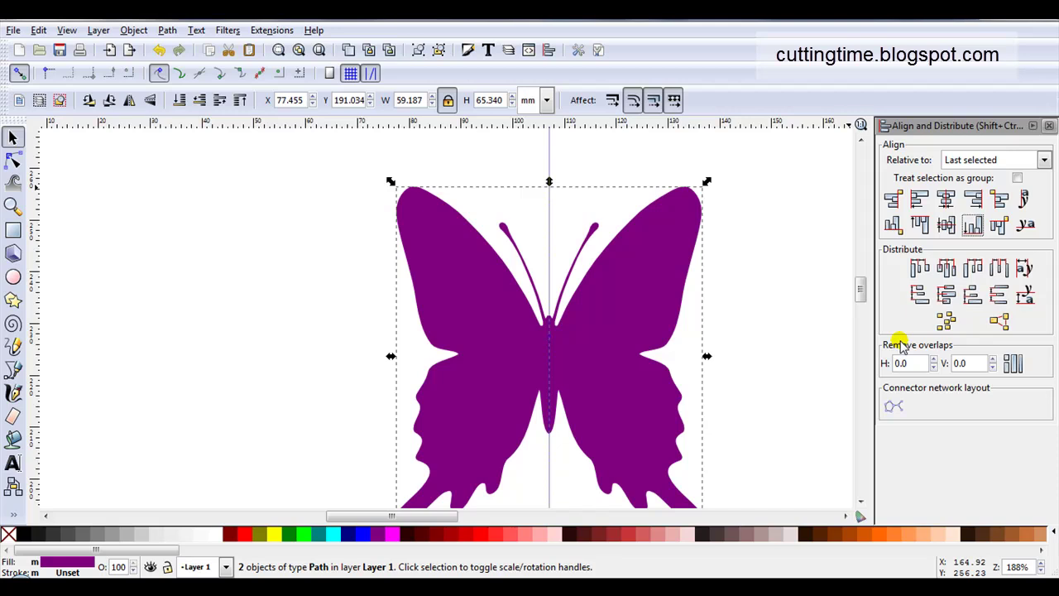
pyautogui.scroll(-6, 850, 314)
pyautogui.keyDown('ctrl'); pyautogui.scroll(4, 549, 331); pyautogui.keyUp('ctrl')
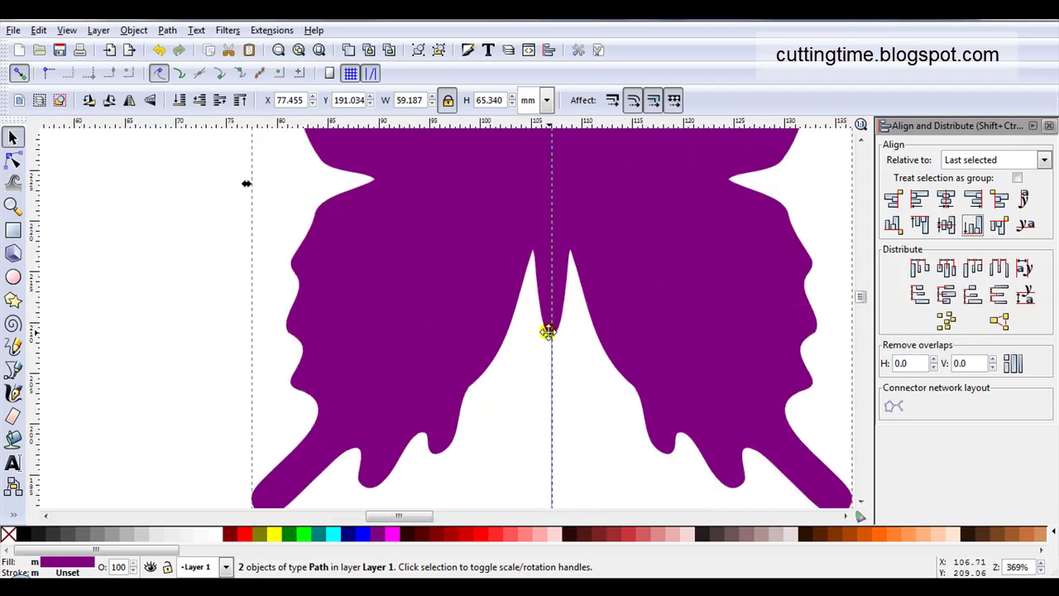
pyautogui.keyDown('ctrl'); pyautogui.scroll(2, 542, 346); pyautogui.keyUp('ctrl')
pyautogui.keyDown('ctrl'); pyautogui.scroll(2, 548, 350); pyautogui.keyUp('ctrl')
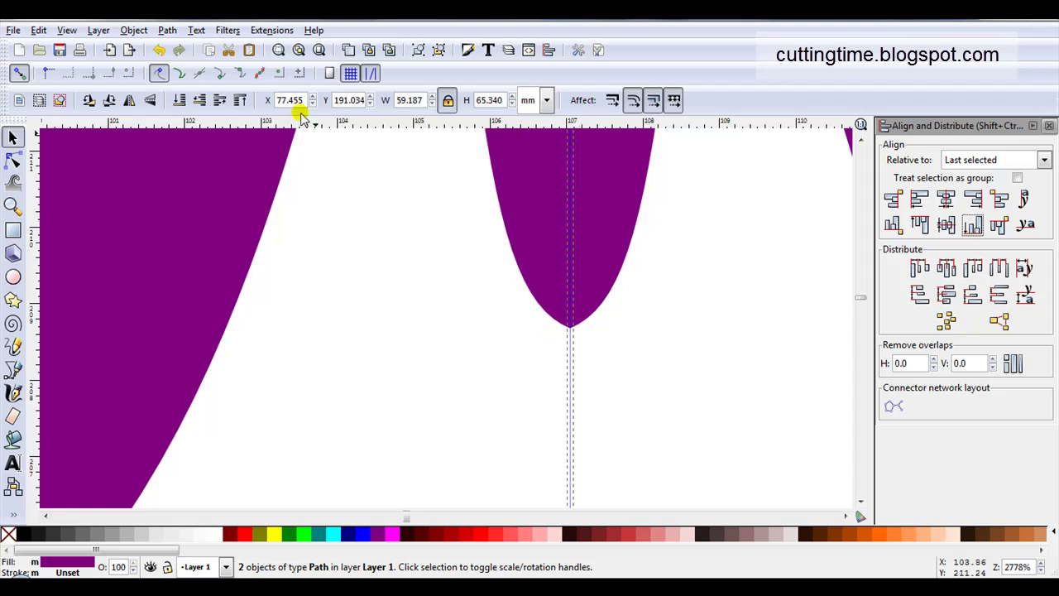
pyautogui.keyDown('ctrl'); pyautogui.scroll(-6, 367, 276); pyautogui.keyUp('ctrl')
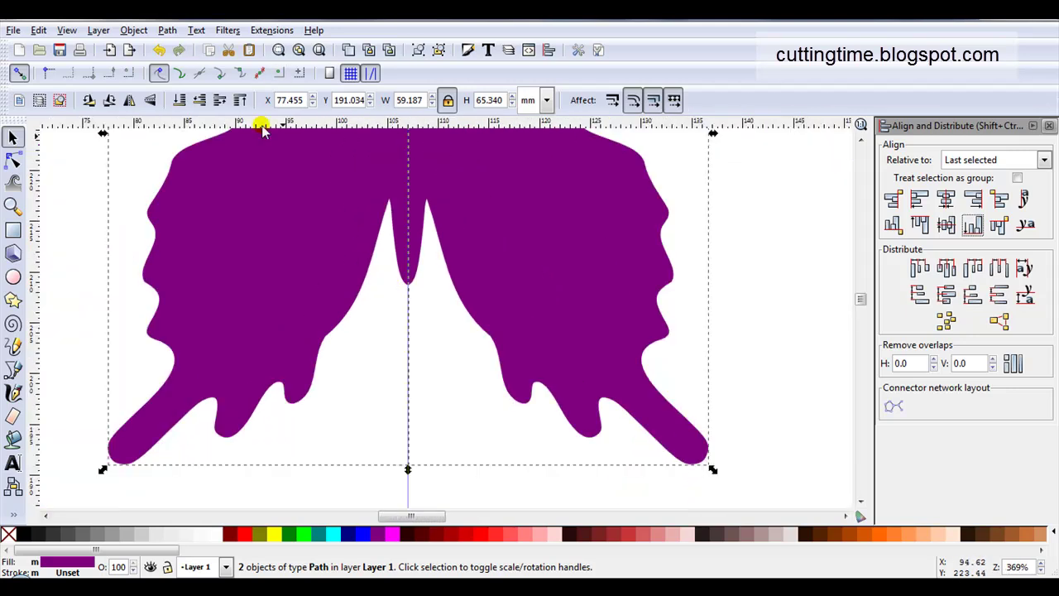
# - Union both halves into one 77-node path measuring 59.187 × 65.340 mm
pyautogui.click(167, 29)
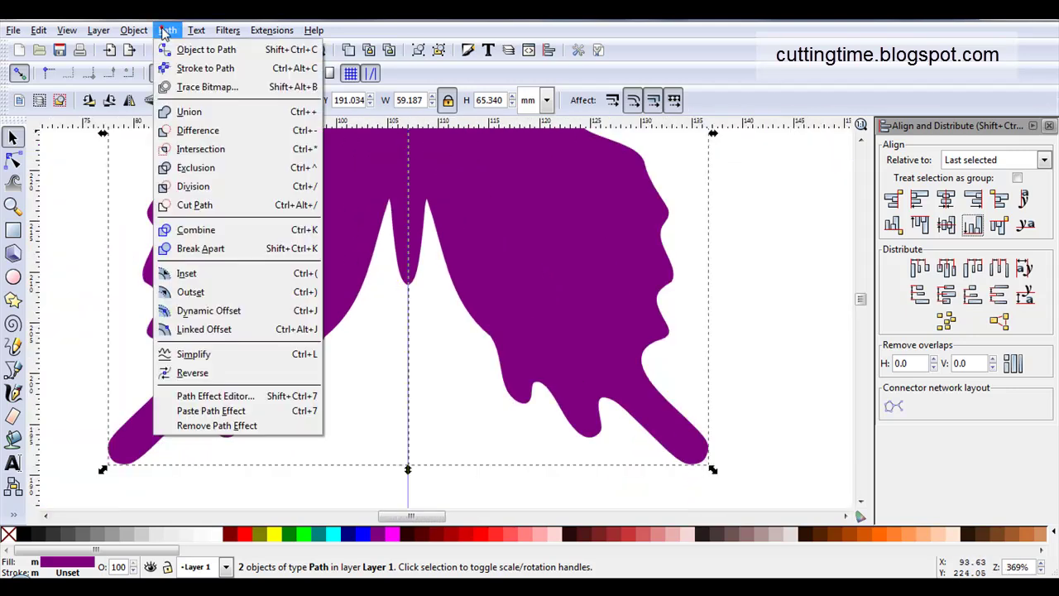
pyautogui.click(189, 107)
pyautogui.keyDown('ctrl'); pyautogui.scroll(-4, 348, 248); pyautogui.keyUp('ctrl')
pyautogui.keyDown('ctrl'); pyautogui.scroll(2, 514, 264); pyautogui.keyUp('ctrl')
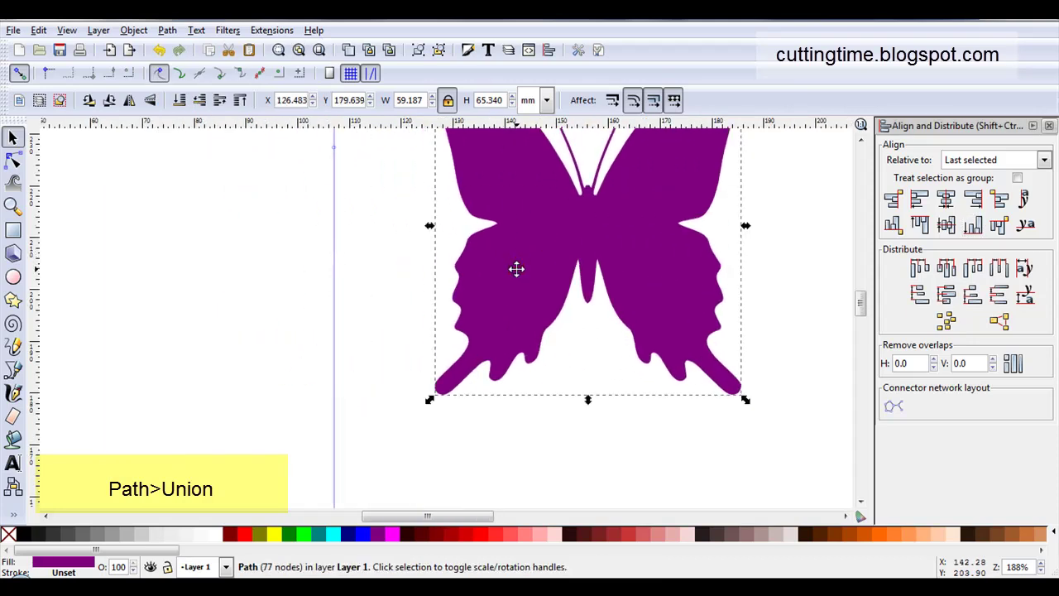
# - Inspect the merged butterfly's nodes, then deselect the finished path
pyautogui.press('n')
pyautogui.keyDown('ctrl'); pyautogui.scroll(4, 592, 302); pyautogui.keyUp('ctrl')
pyautogui.keyDown('ctrl'); pyautogui.scroll(-4, 555, 379); pyautogui.keyUp('ctrl')
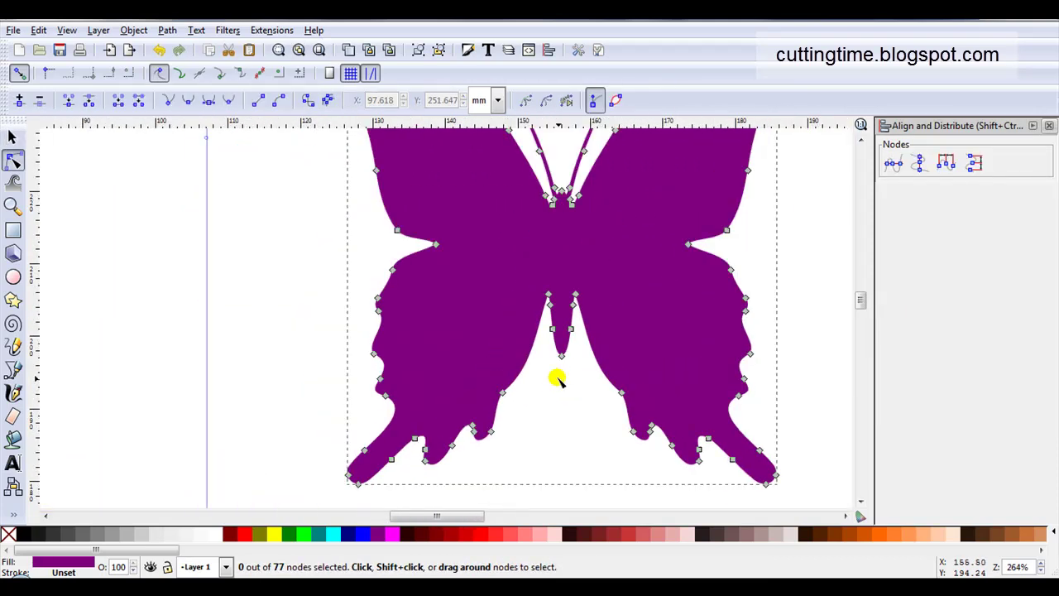
pyautogui.keyDown('ctrl'); pyautogui.scroll(-1, 555, 378); pyautogui.keyUp('ctrl')
pyautogui.press('Escape')
pyautogui.press('s')
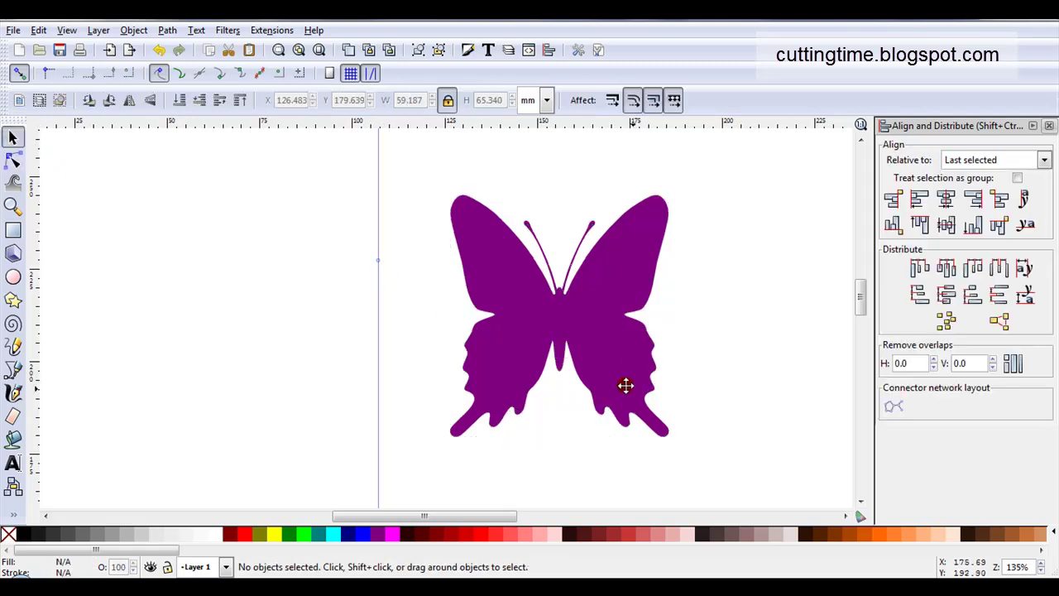